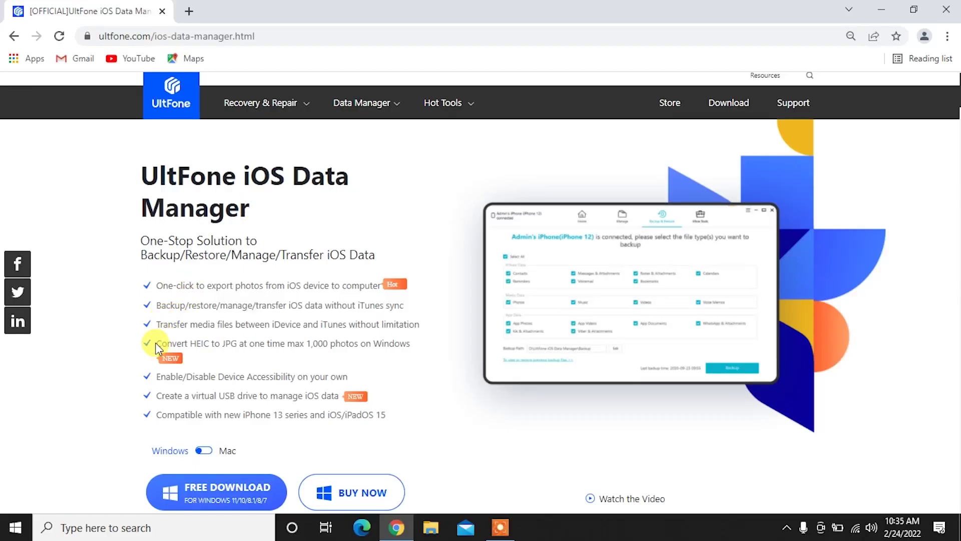
After highlighting the HEIC-to-JPG feature, download and run ios-data-manager.exe, then minimize Chrome
left_click_drag(156, 342, 415, 353)
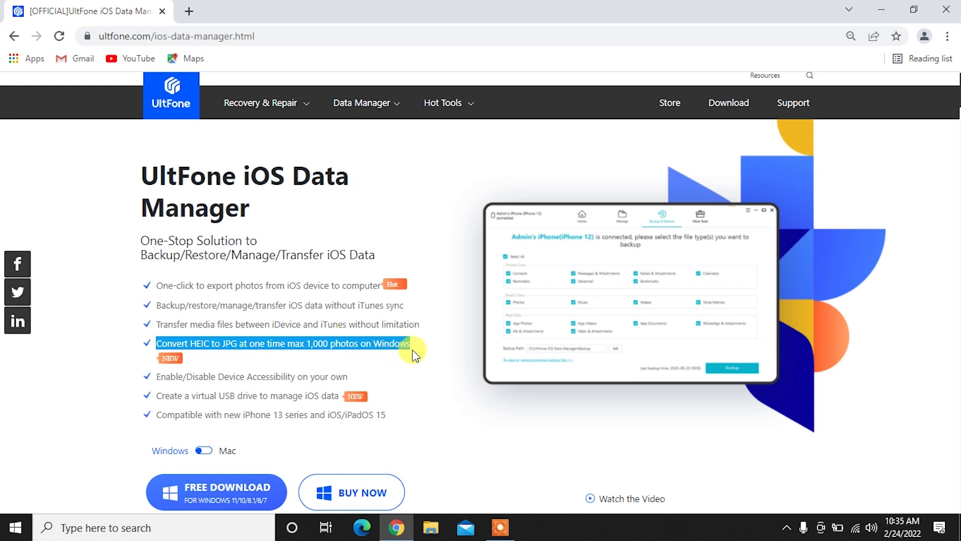
left_click(436, 374)
scroll(436, 374, "down", 5)
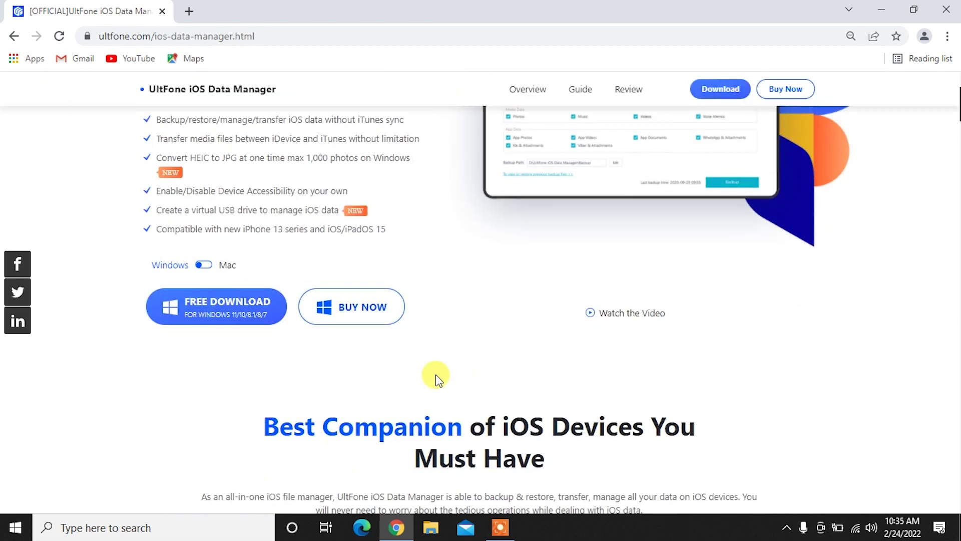
scroll(436, 374, "down", 2)
scroll(435, 374, "down", 1)
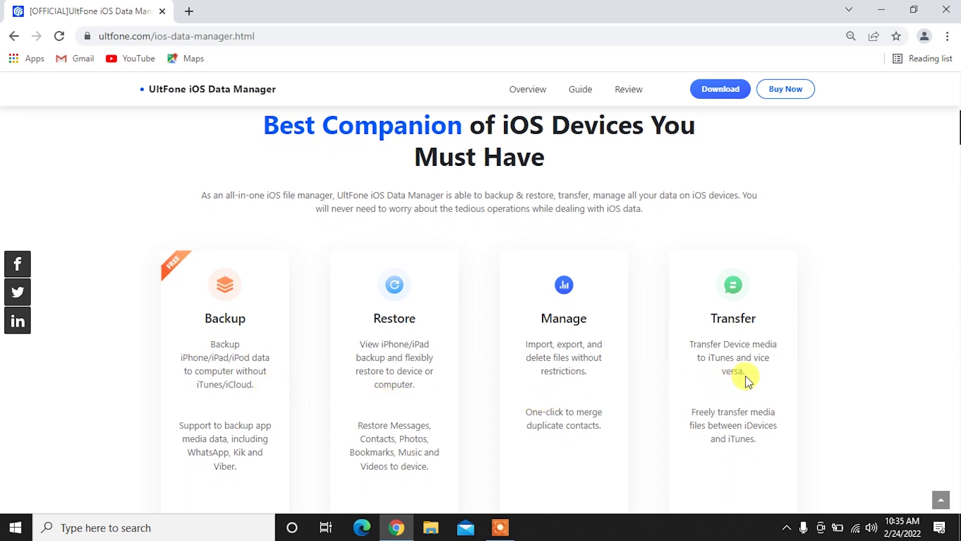
left_click(719, 90)
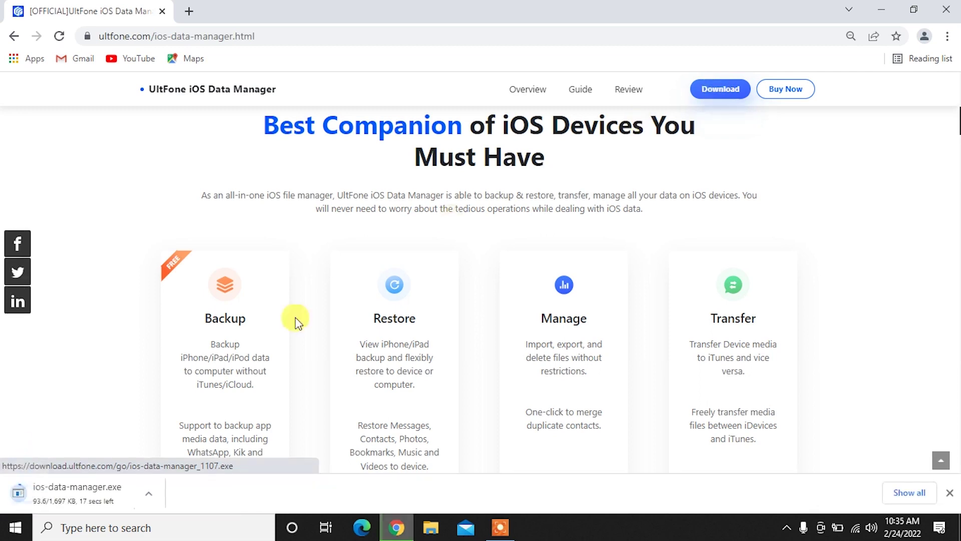
left_click(76, 496)
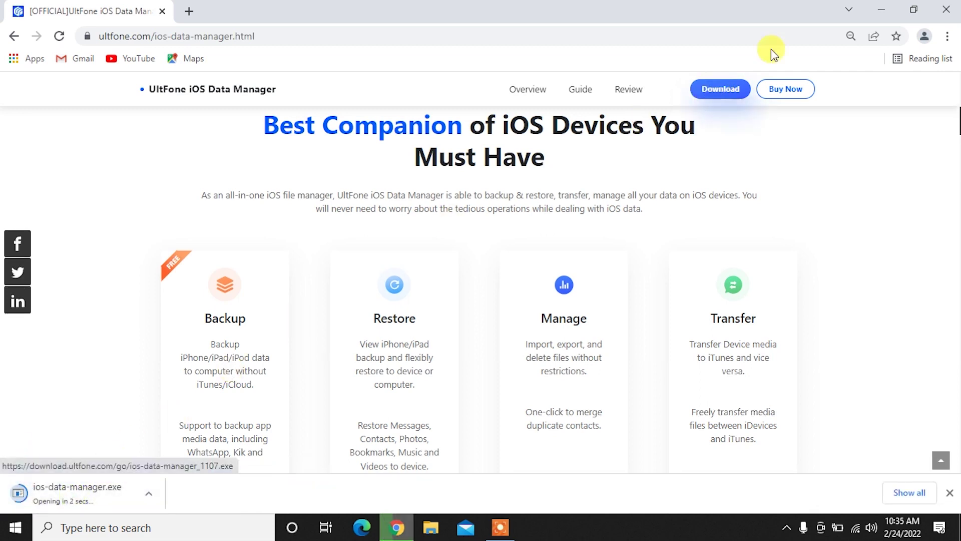
left_click(882, 9)
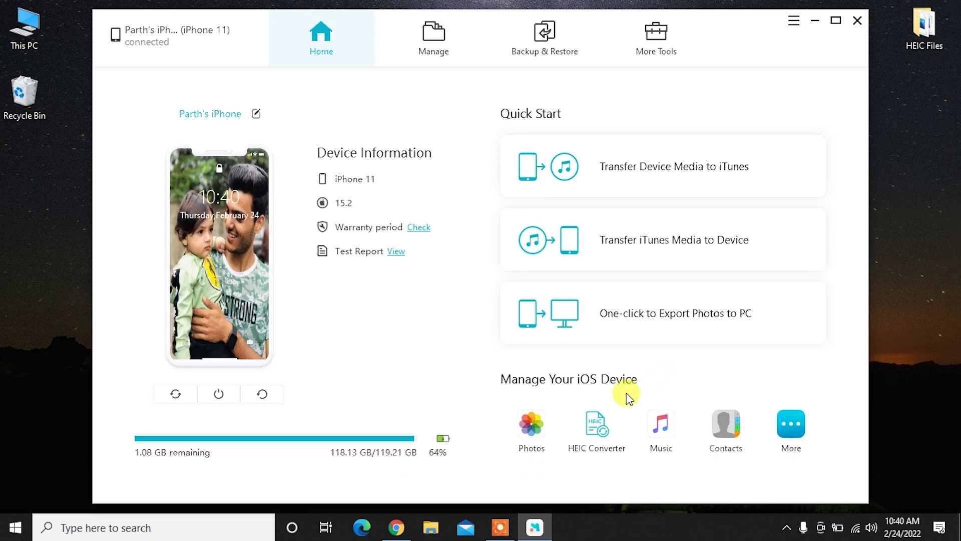
Load the Desktop\HEIC Files folder into the HEIC Converter and convert its photos to JPG
left_click(591, 424)
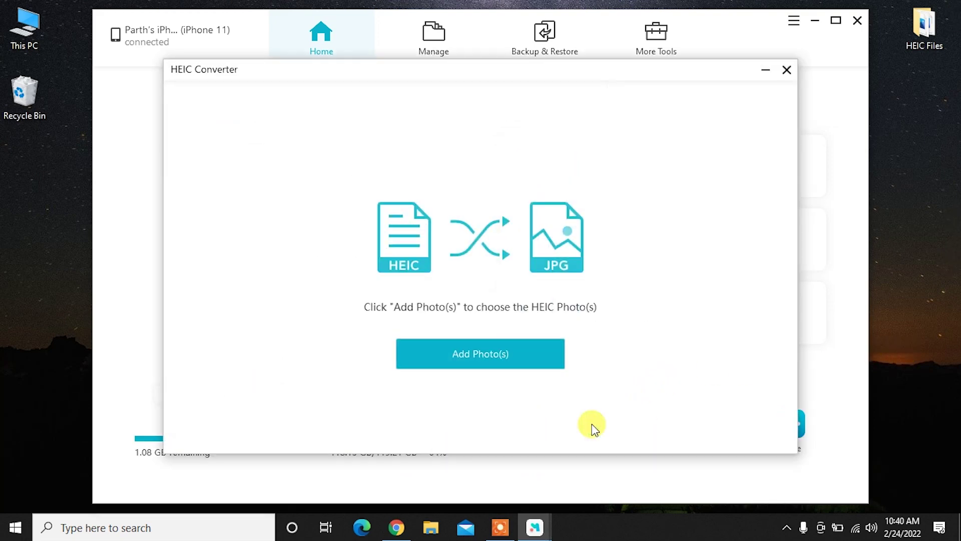
left_click(480, 356)
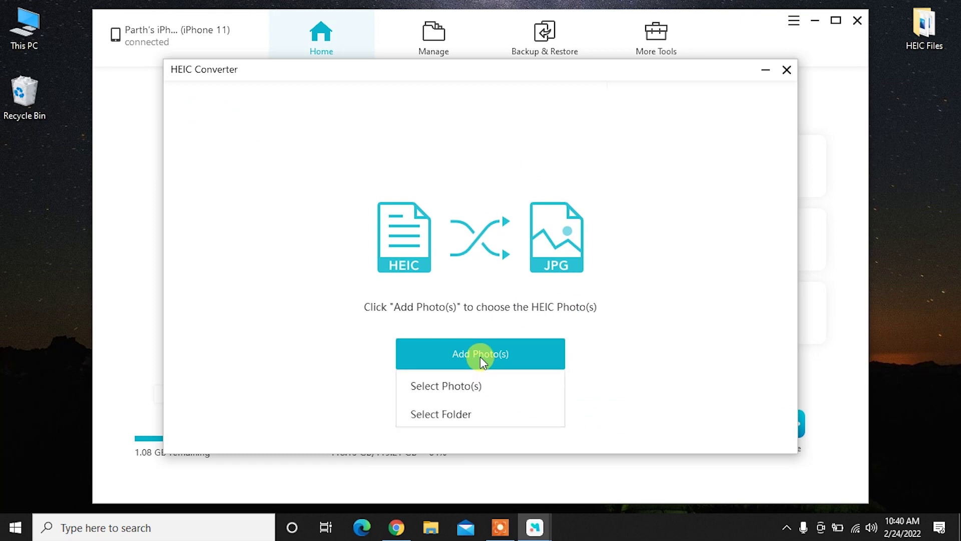
left_click(474, 411)
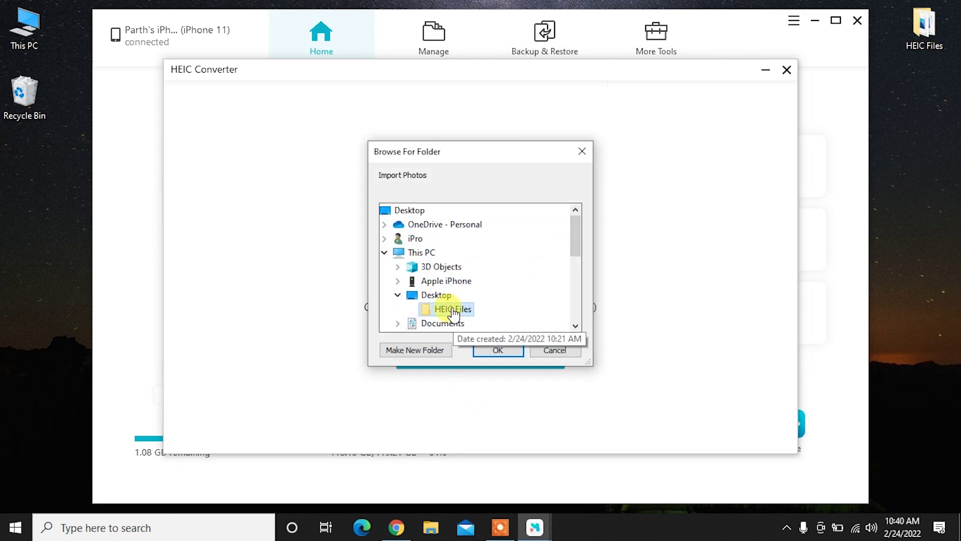
left_click(499, 351)
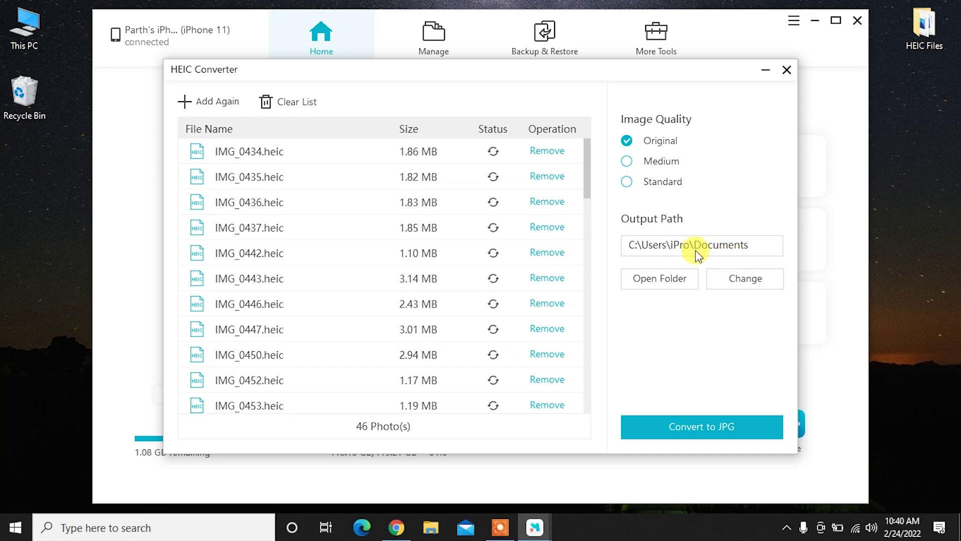
left_click(714, 425)
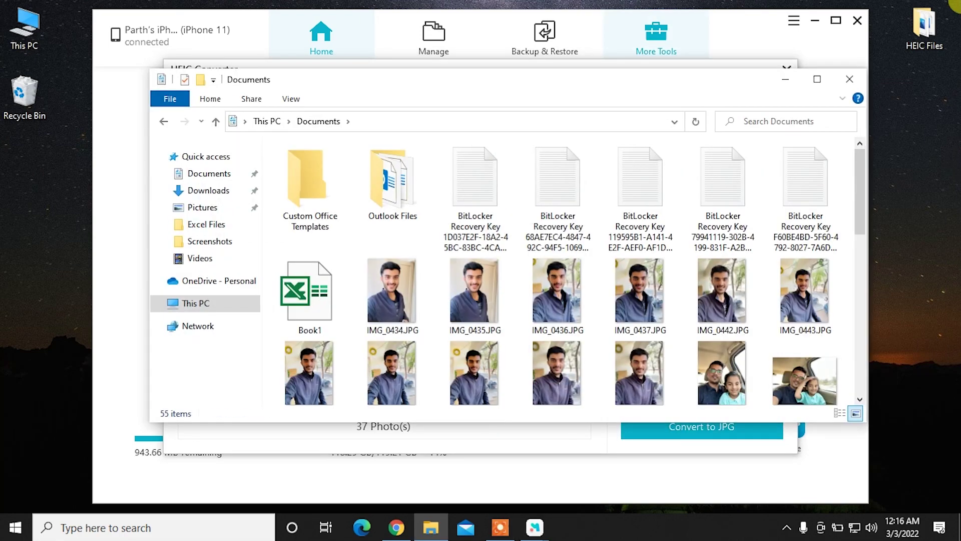
left_click_drag(864, 163, 864, 310)
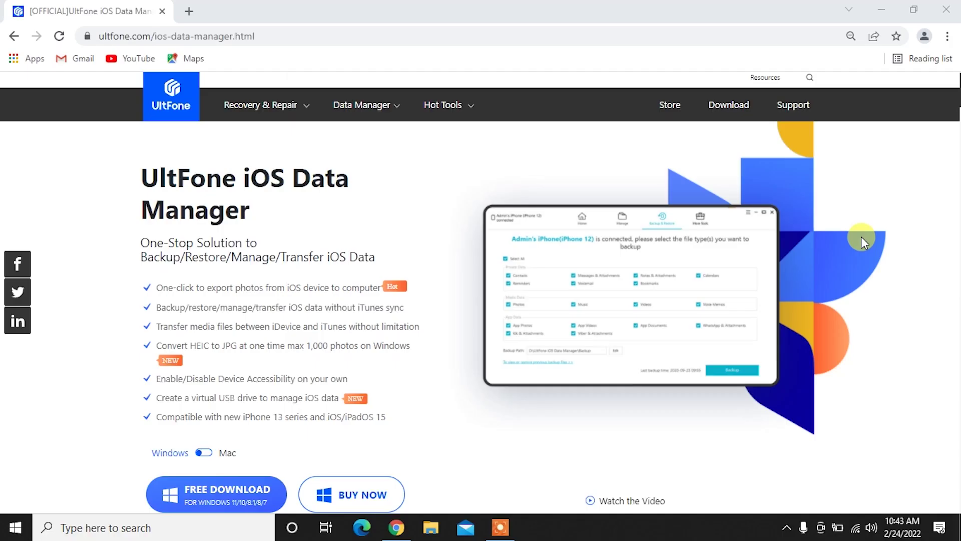
scroll(862, 236, "down", 2)
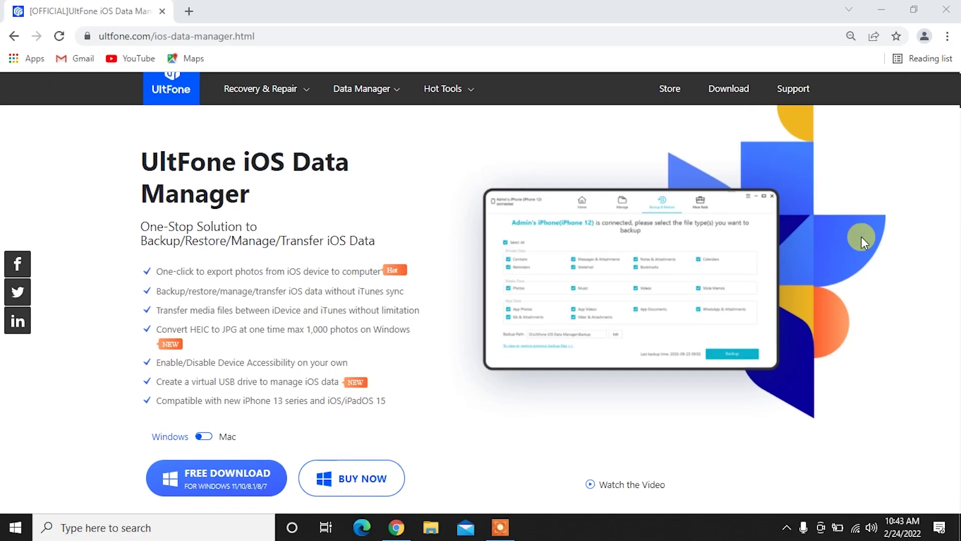
scroll(861, 237, "down", 3)
scroll(861, 237, "down", 3)
scroll(861, 237, "down", 2)
scroll(861, 238, "down", 3)
scroll(862, 239, "down", 2)
scroll(862, 239, "down", 3)
scroll(862, 239, "down", 2)
scroll(862, 239, "down", 3)
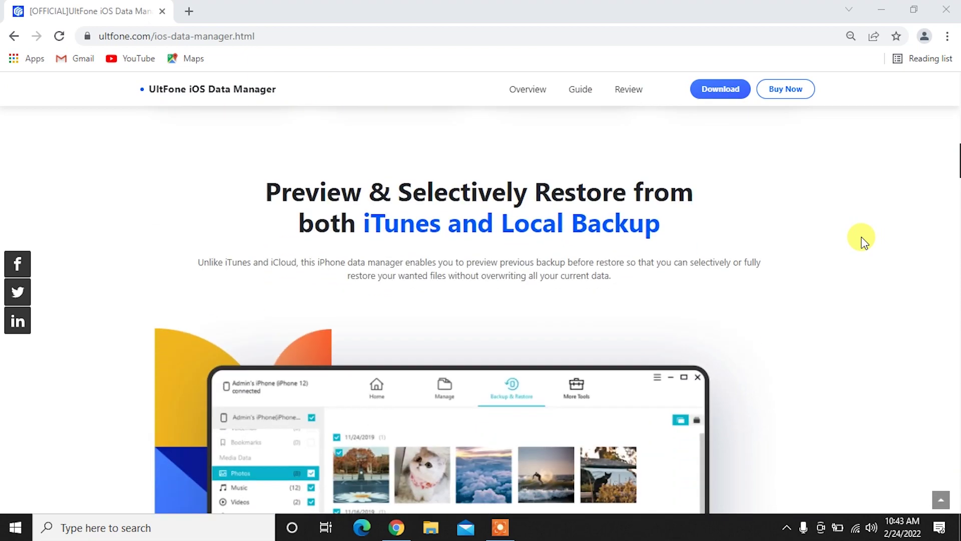